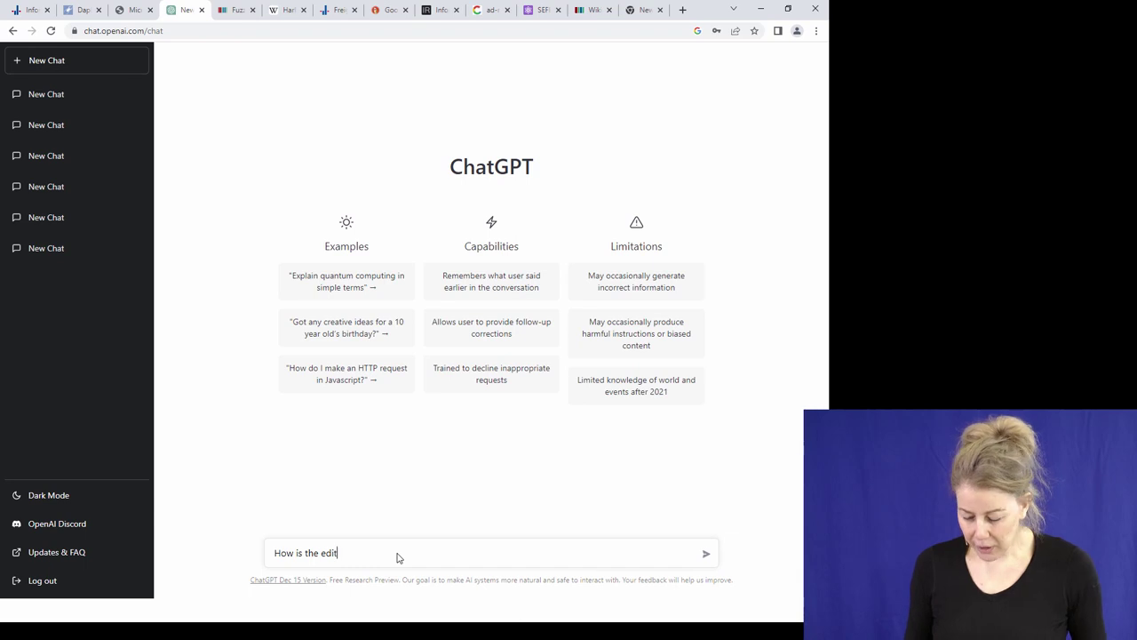
Zoom the page in, then ask ChatGPT 'How is the edit distance between two strings defined?'
{"action": "key", "text": "ctrl+plus"}
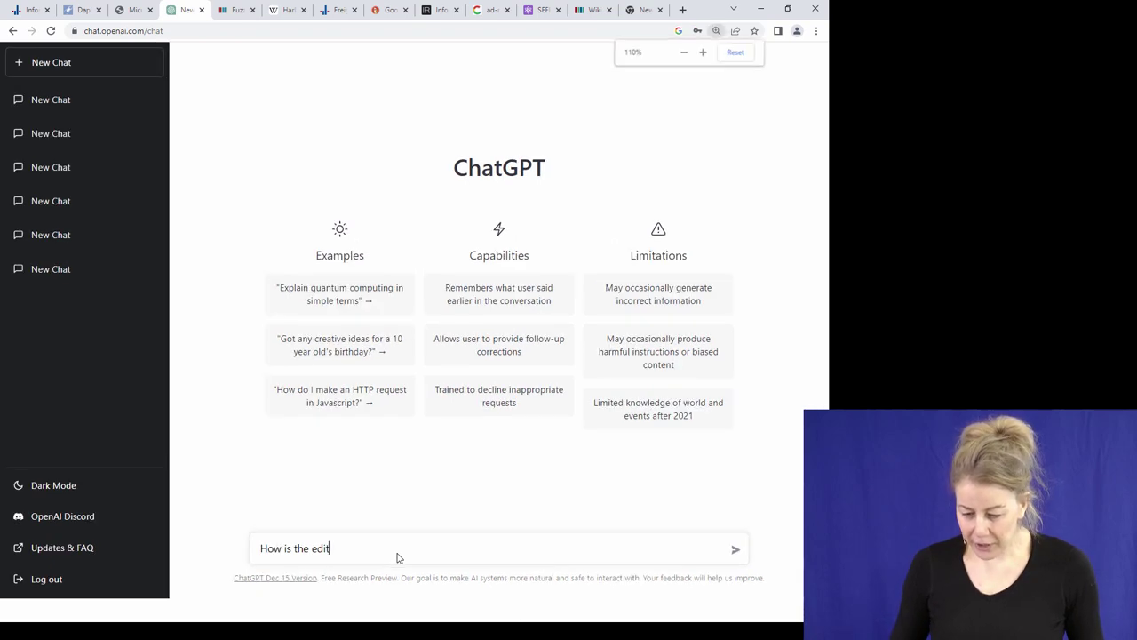
{"action": "type", "text": "distance de"}
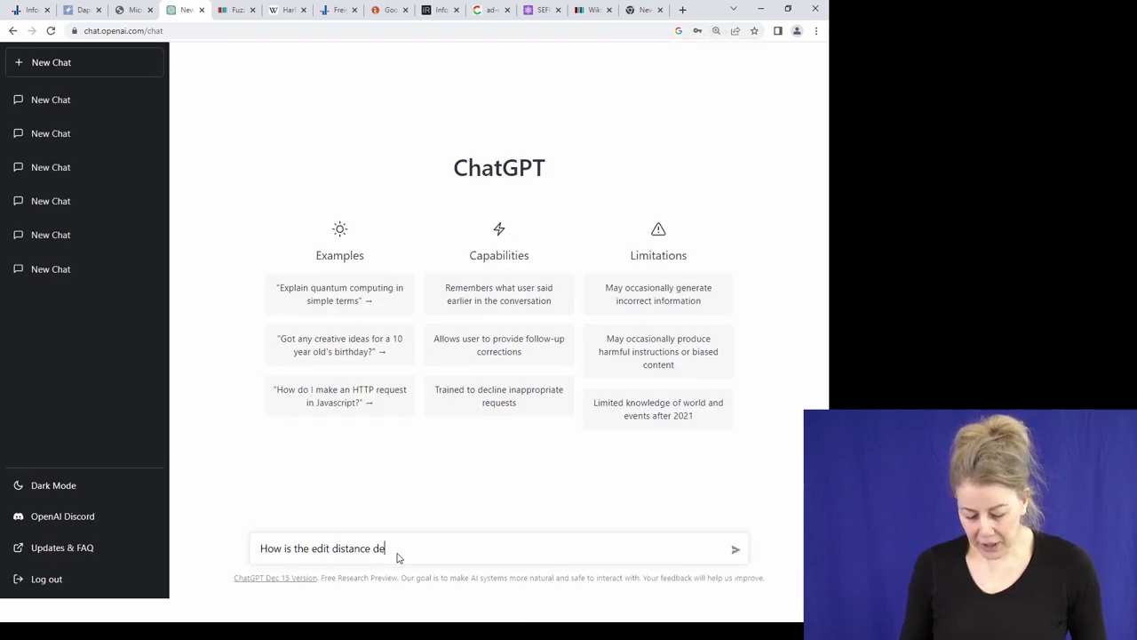
{"action": "type", "text": "fin"}
{"action": "key", "text": "ctrl+shift+Left"}
{"action": "type", "text": "ned"}
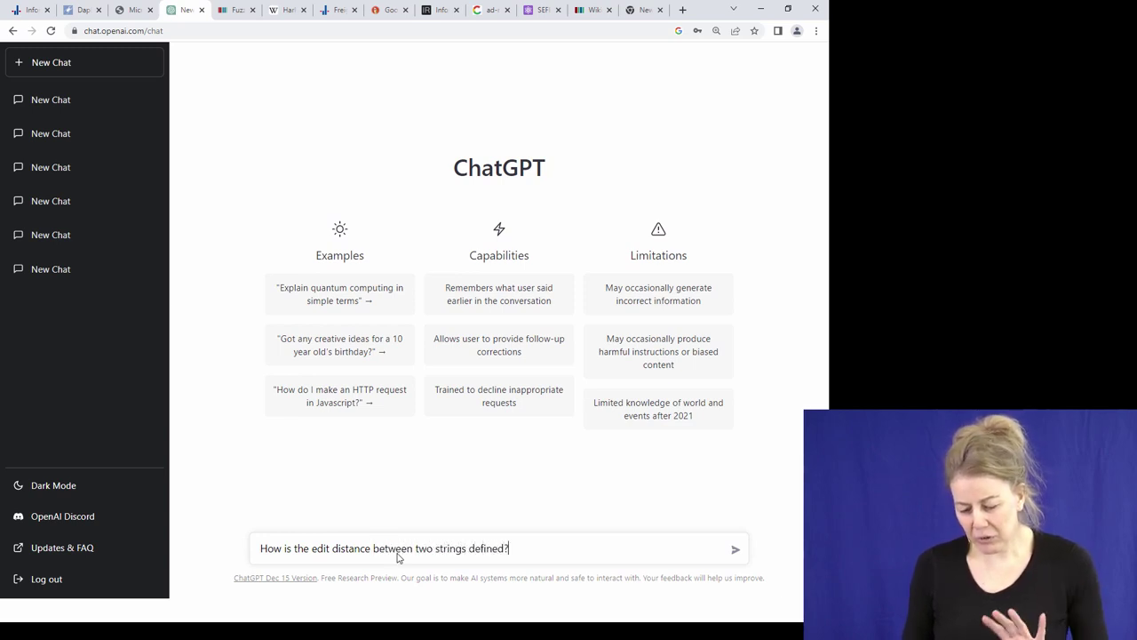
{"action": "type", "text": "?"}
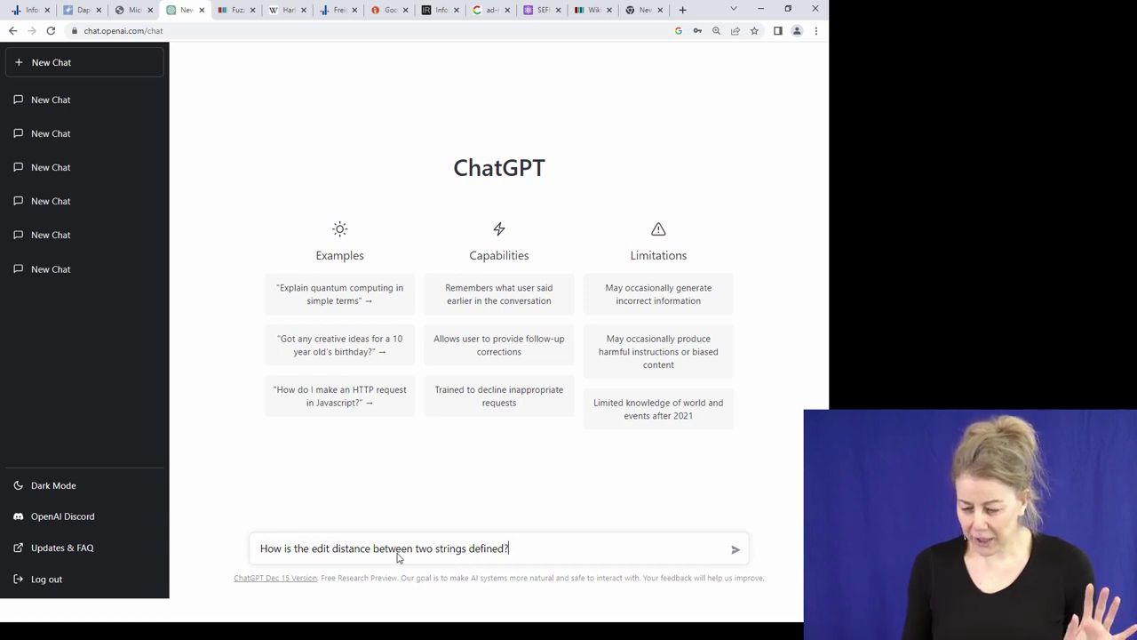
{"action": "key", "text": "Return"}
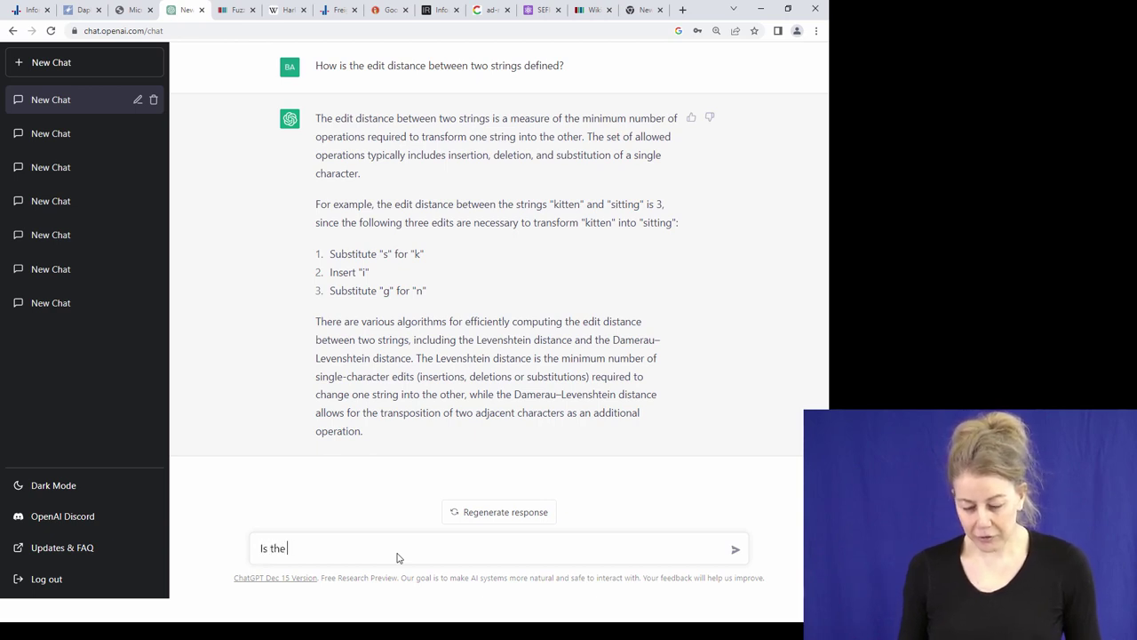
Ask ChatGPT the follow-up question 'Is the edit distance symmetric?'
{"action": "type", "text": "edit diusta"}
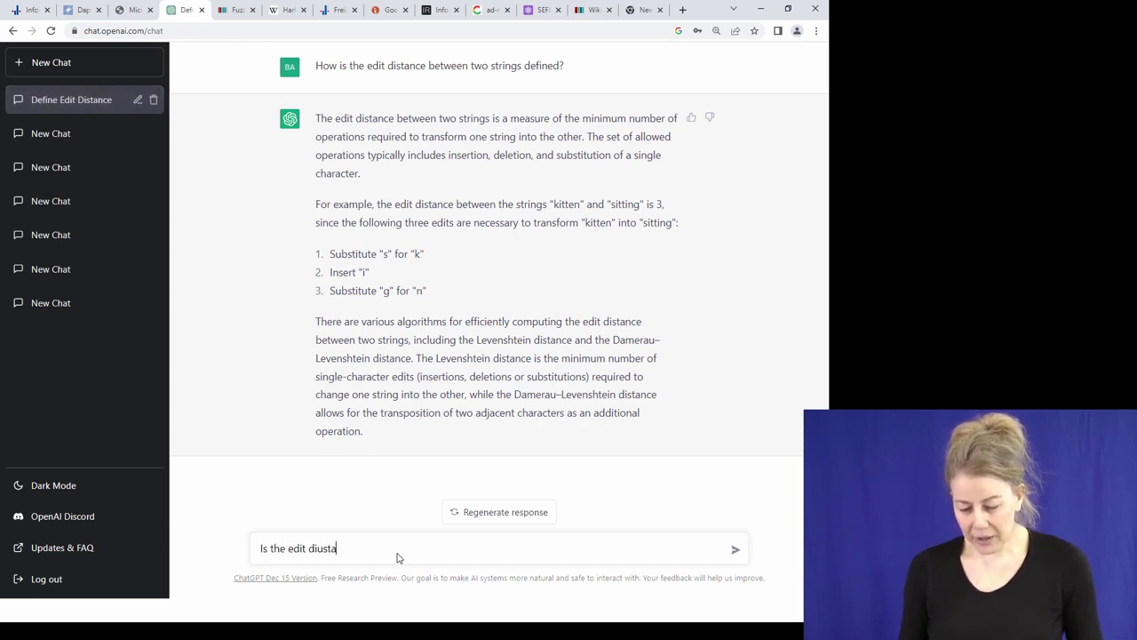
{"action": "key", "text": "BackSpace"}
{"action": "key", "text": "BackSpace"}
{"action": "key", "text": "BackSpace"}
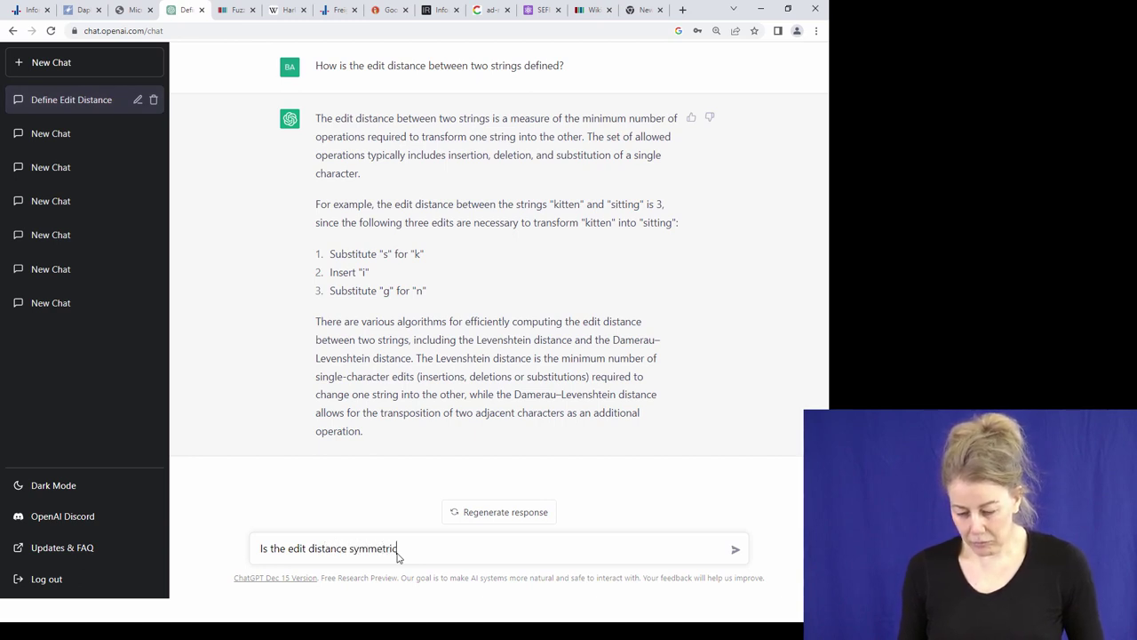
{"action": "type", "text": "?"}
{"action": "key", "text": "Return"}
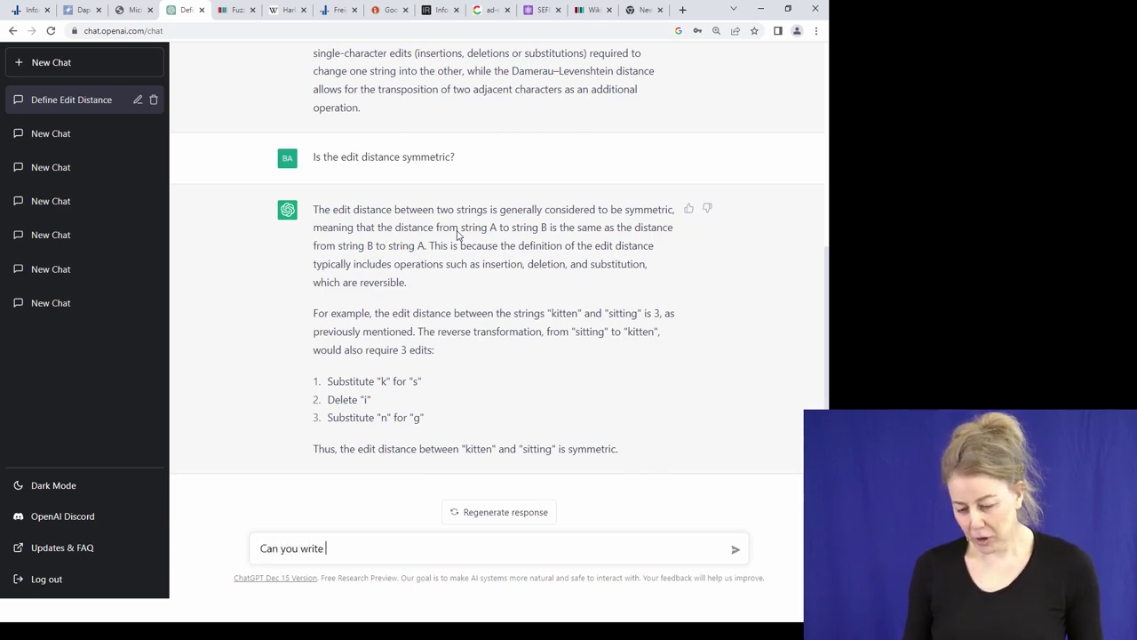
Request a Python function called edit_distance that computes the distance between strings x and y
{"action": "type", "text": "ctio"}
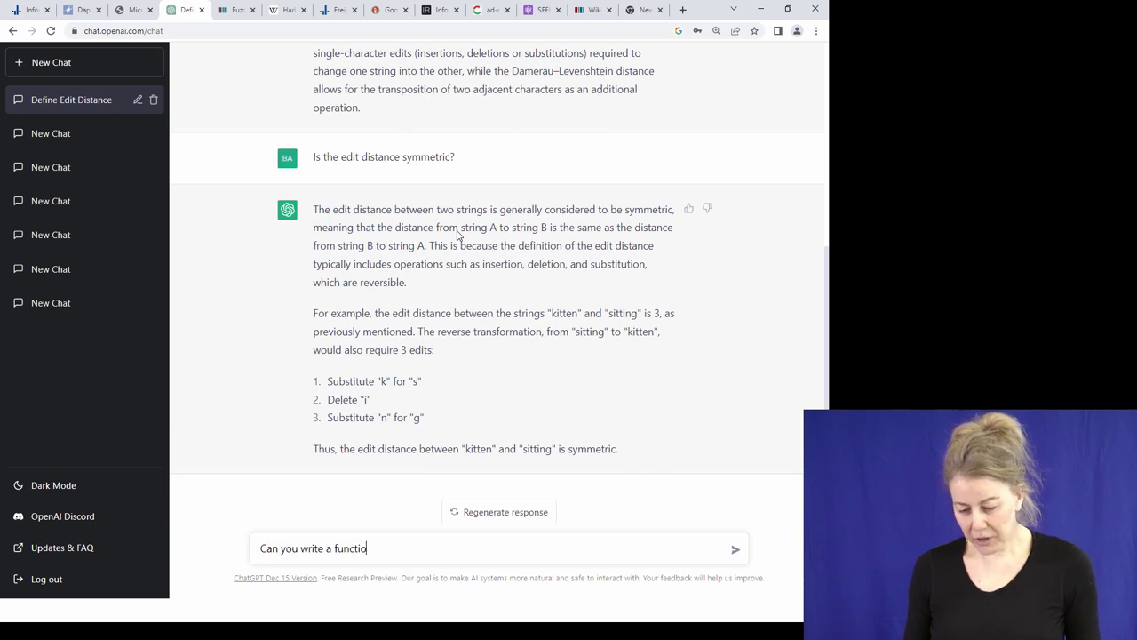
{"action": "type", "text": "n in Pytho"}
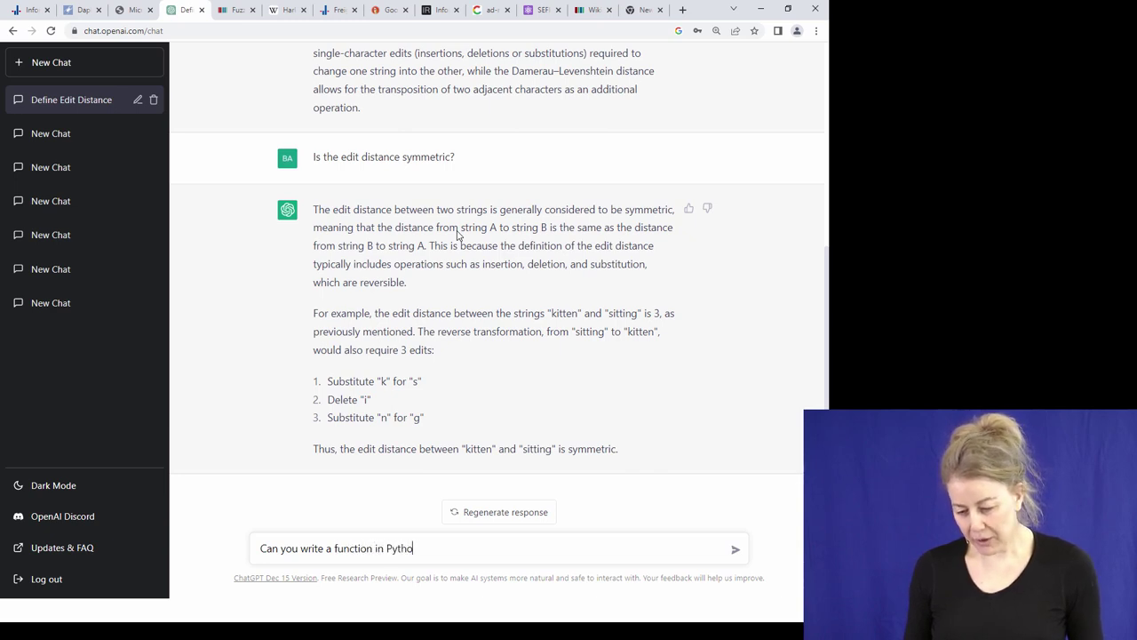
{"action": "type", "text": "n that computes the"}
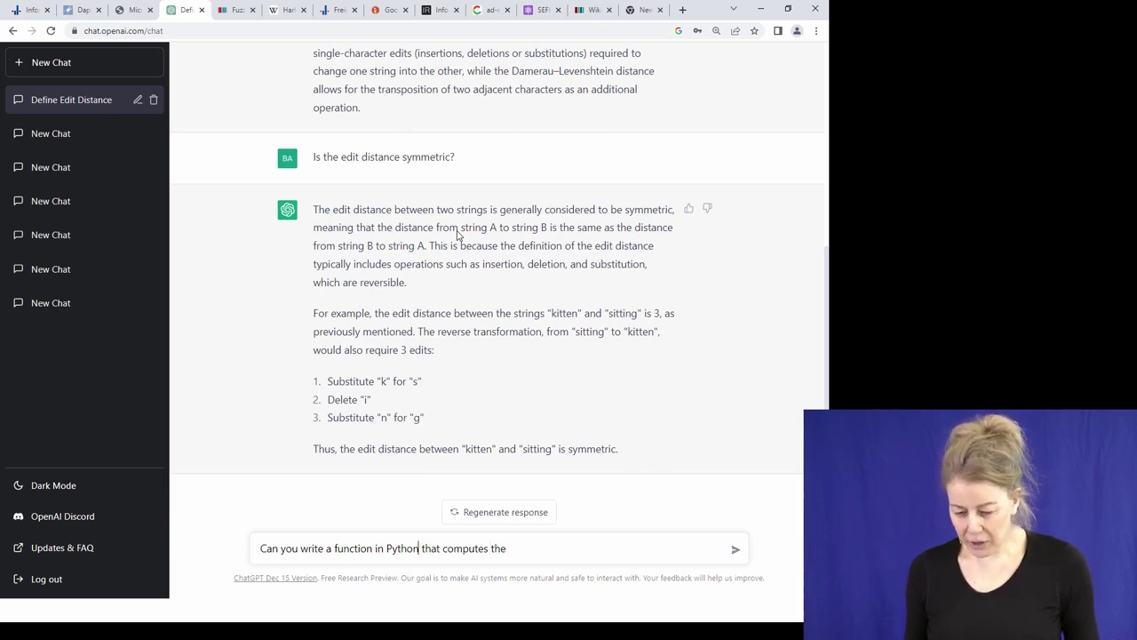
{"action": "type", "text": ", called edit"}
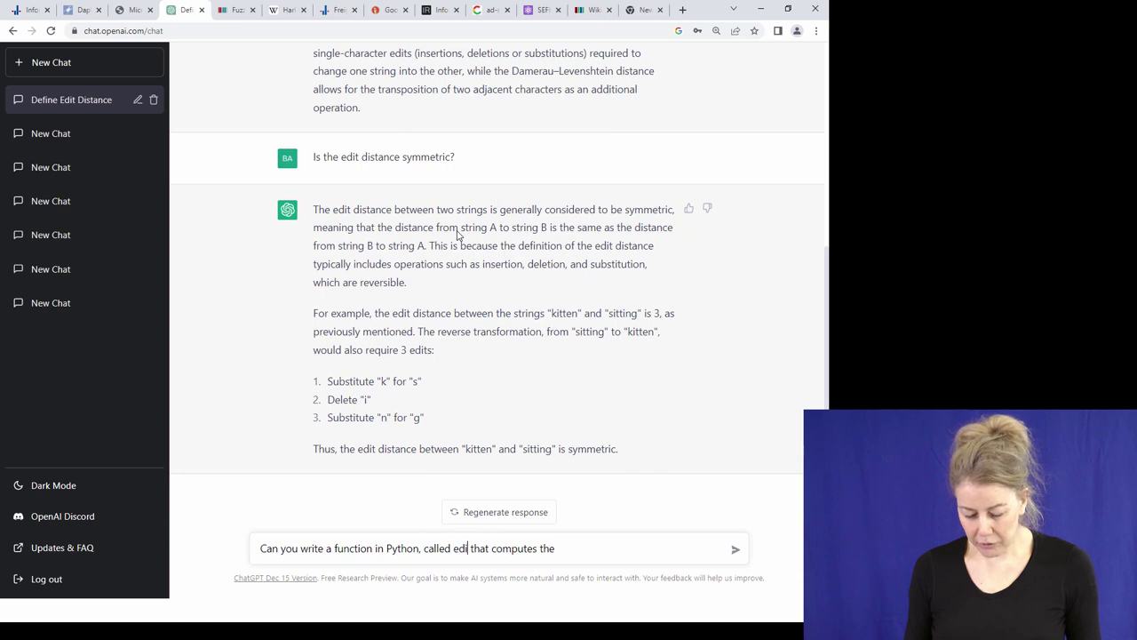
{"action": "type", "text": "_distance,"}
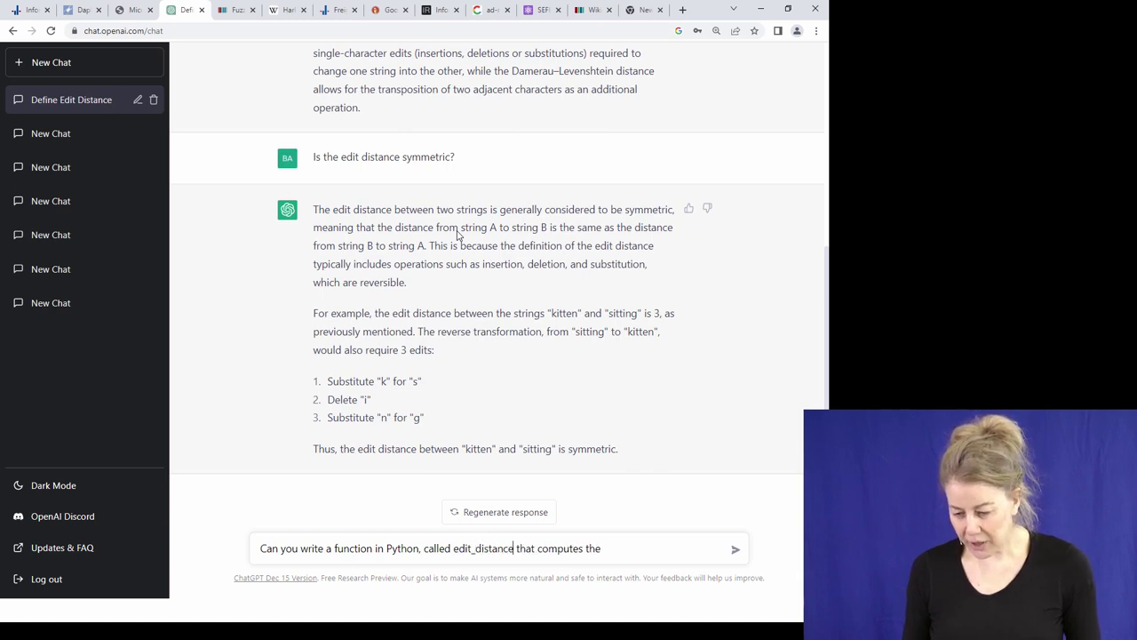
{"action": "key", "text": "BackSpace"}
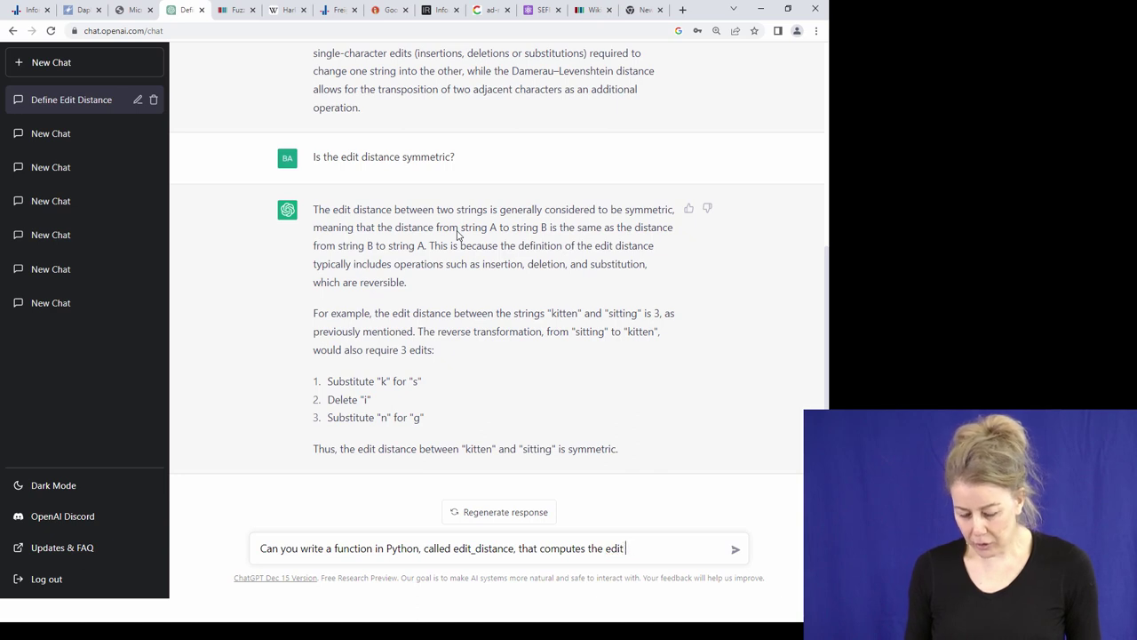
{"action": "type", "text": "betwee"}
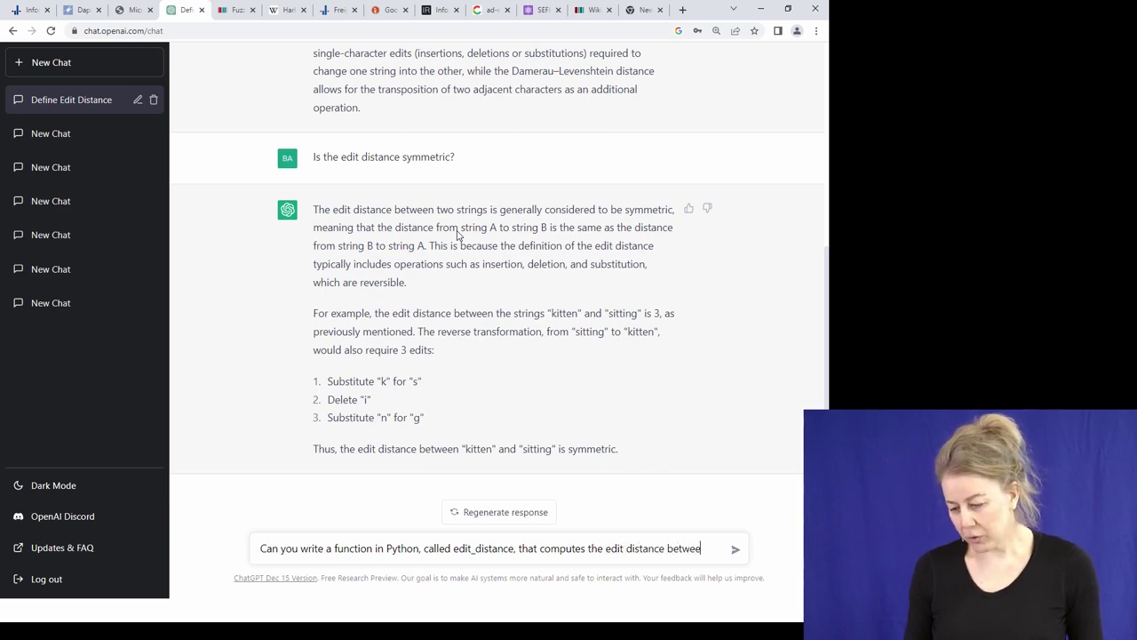
{"action": "type", "text": "given strings x and y"}
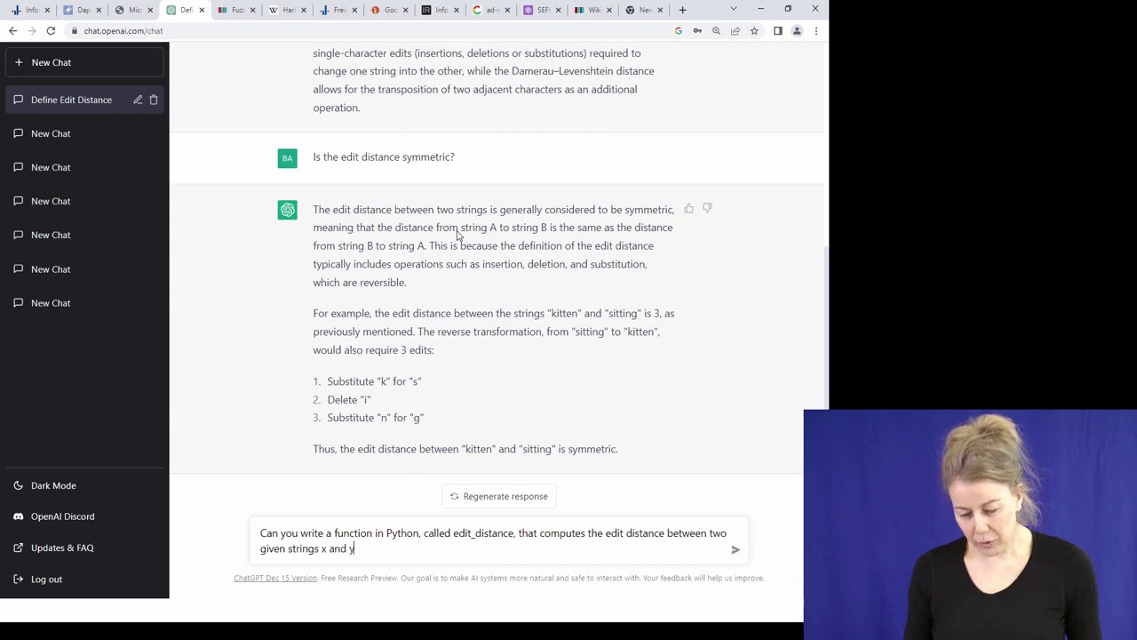
{"action": "key", "text": "Return"}
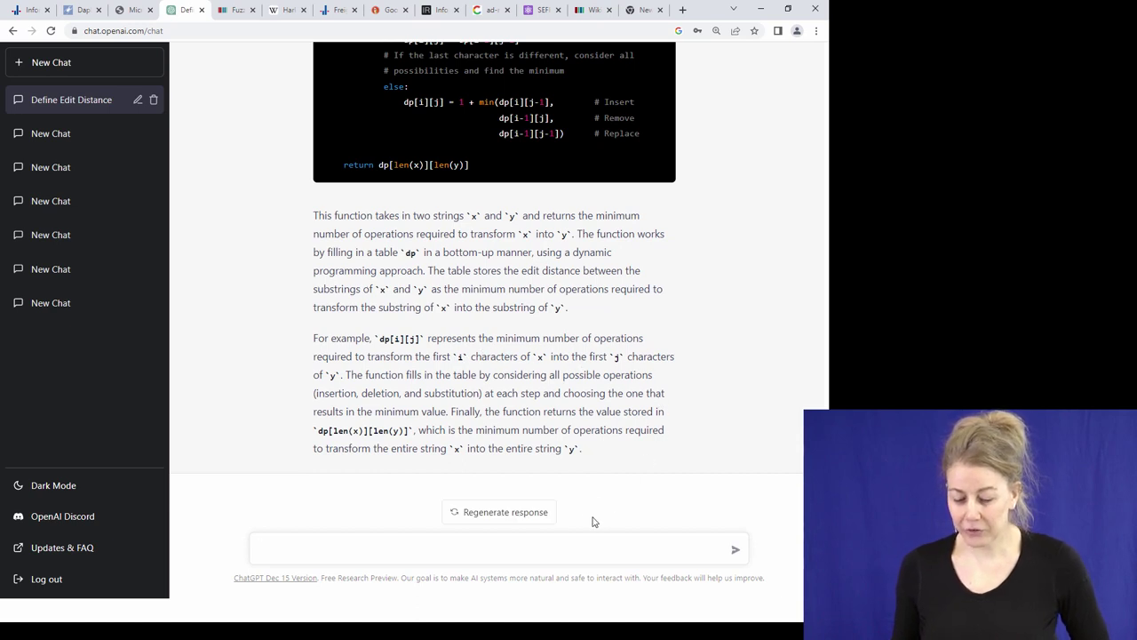
Write 'I am impressed' about the dynamic programming version and request edit_distance_recursive, leaving it unsent
{"action": "type", "text": "Wow,"}
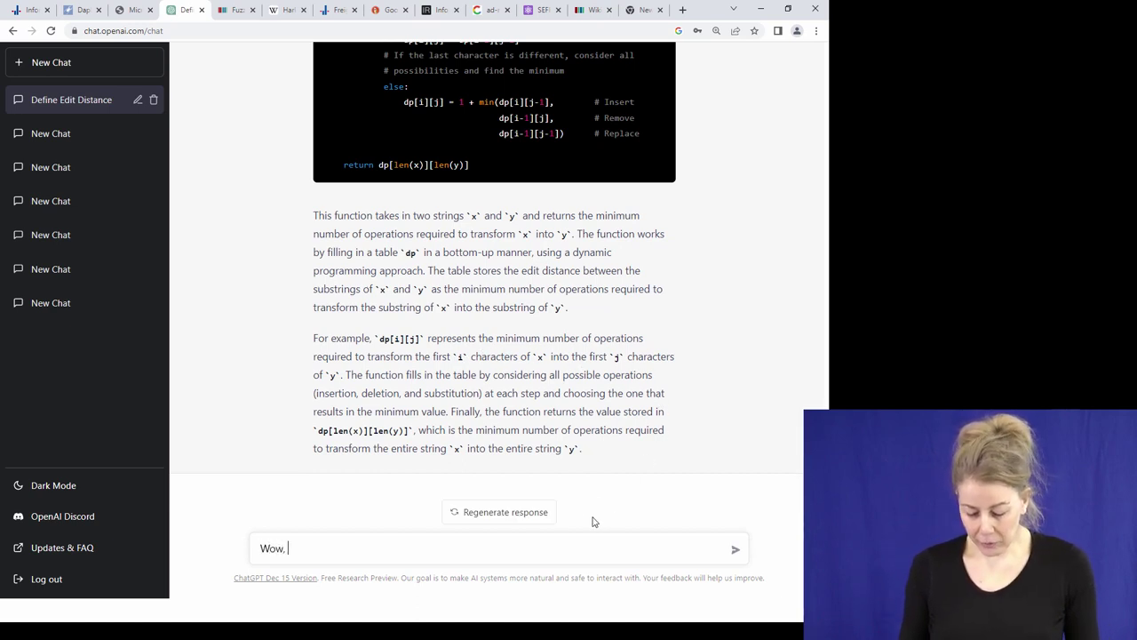
{"action": "type", "text": " I a"}
{"action": "key", "text": "BackSpace"}
{"action": "type", "text": "I a"}
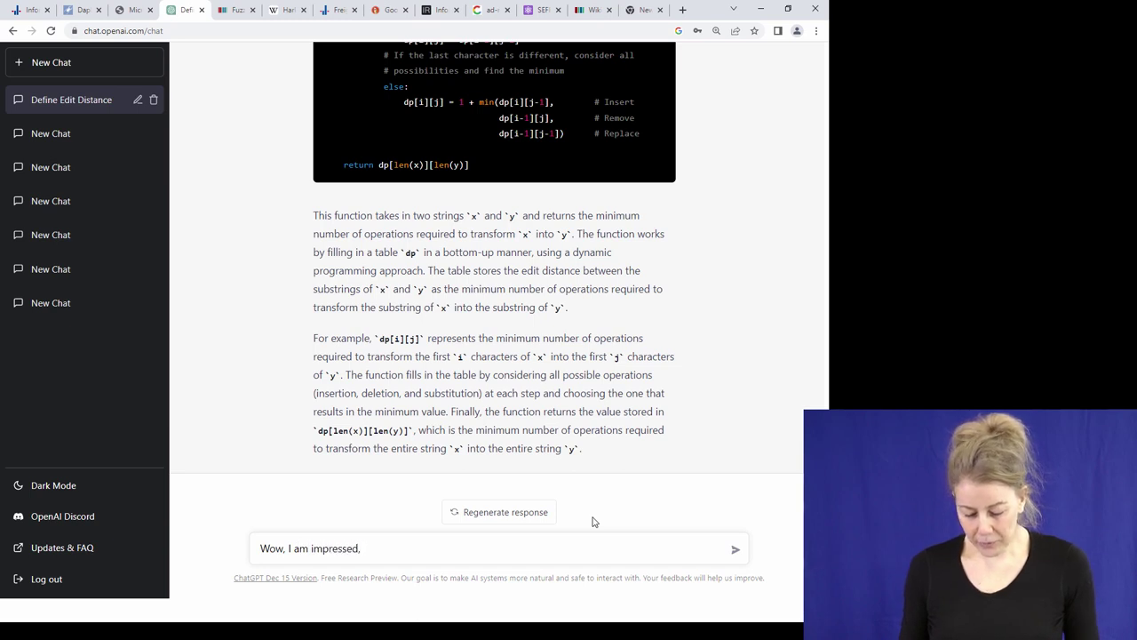
{"action": "type", "text": "m impressed. That"}
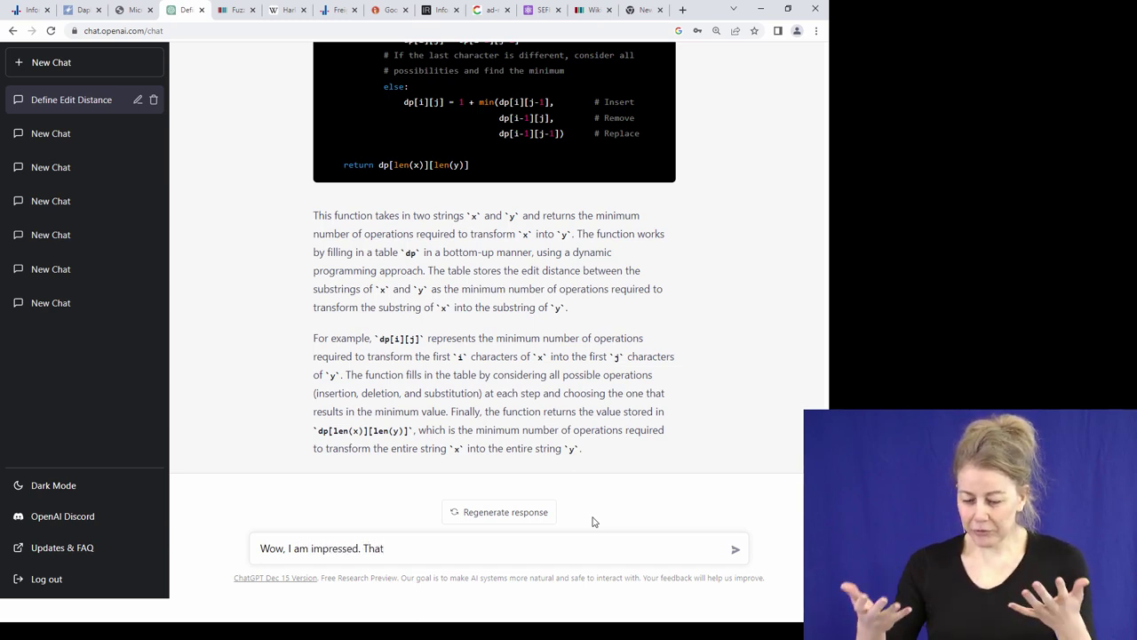
{"action": "type", "text": " was the"}
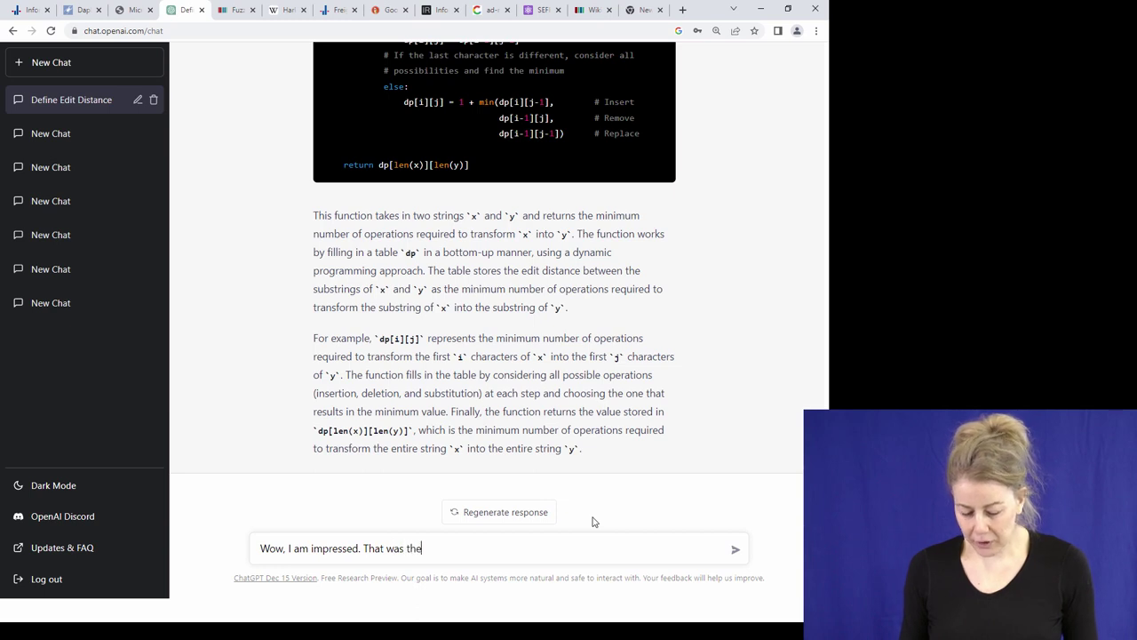
{"action": "type", "text": " dynamic programming imple"}
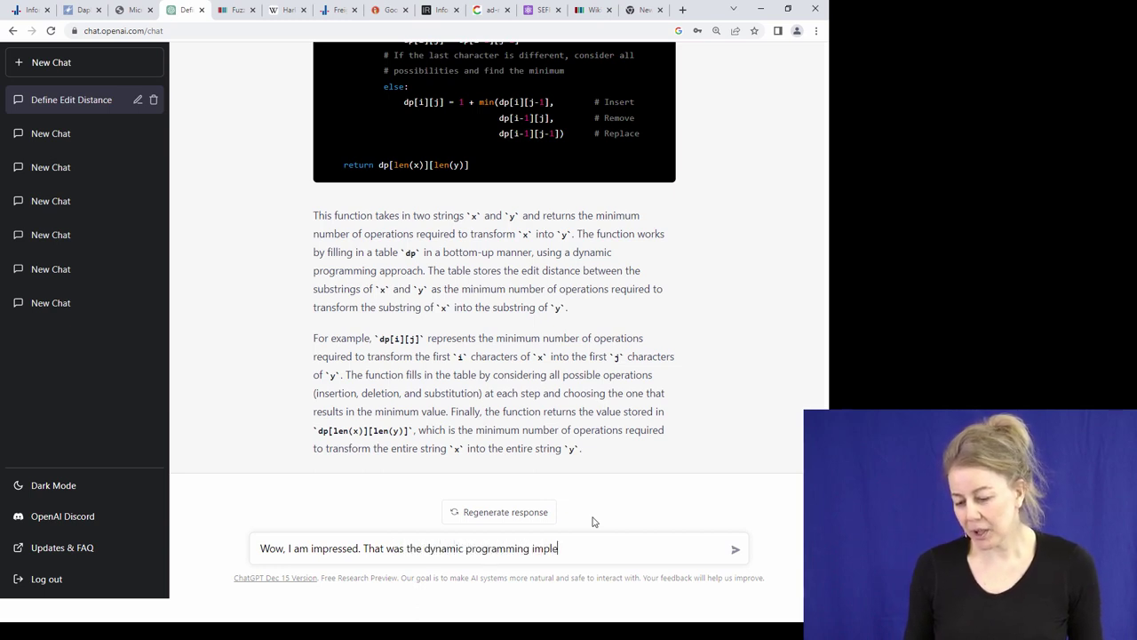
{"action": "type", "text": "can you also giv"}
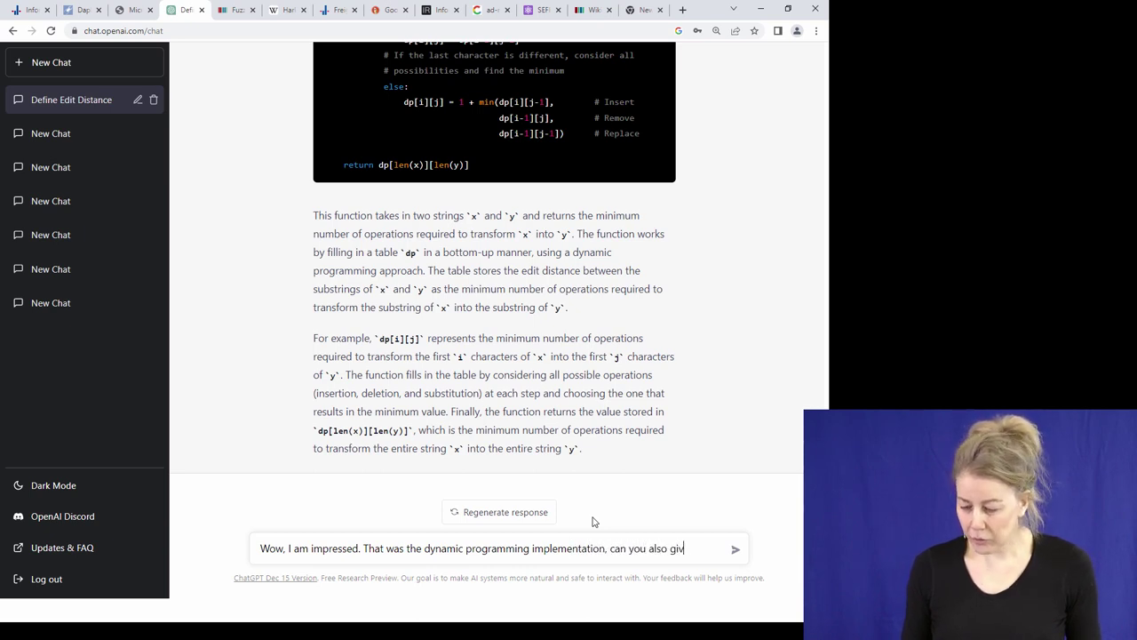
{"action": "type", "text": "recursive implementat"}
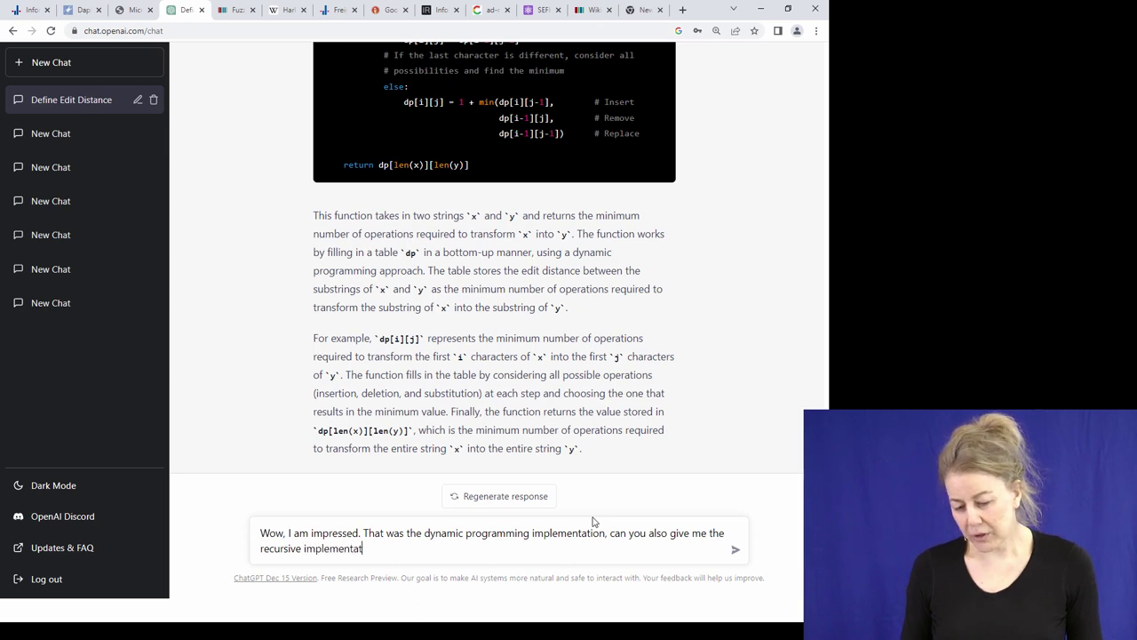
{"action": "type", "text": "ion?"}
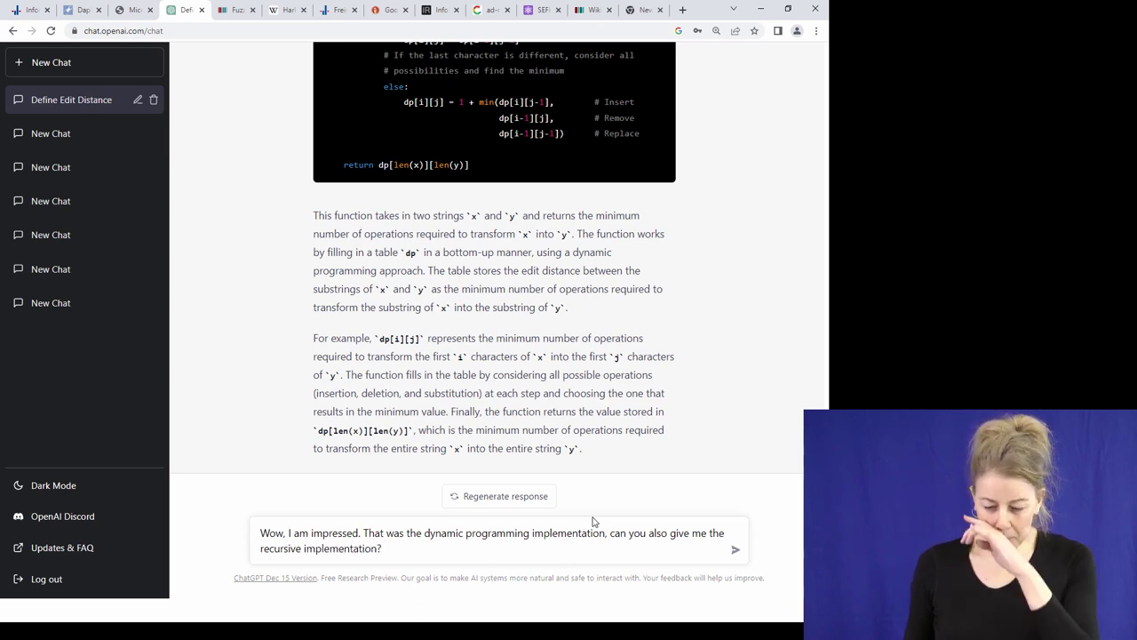
{"action": "type", "text": " Pleas"}
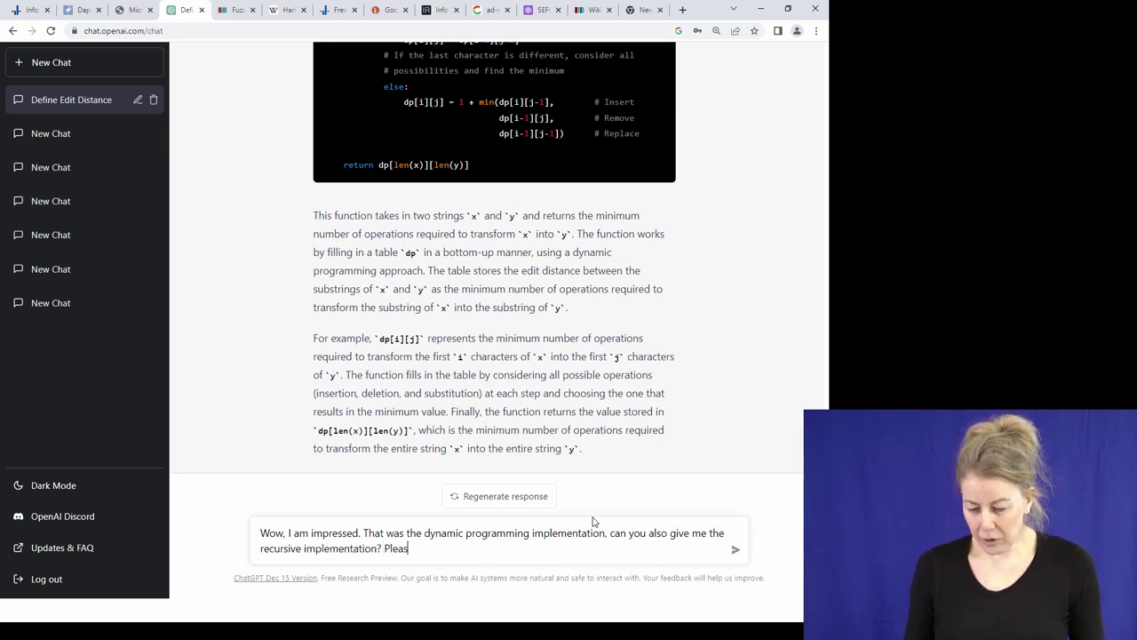
{"action": "type", "text": "e call it edit_distan"}
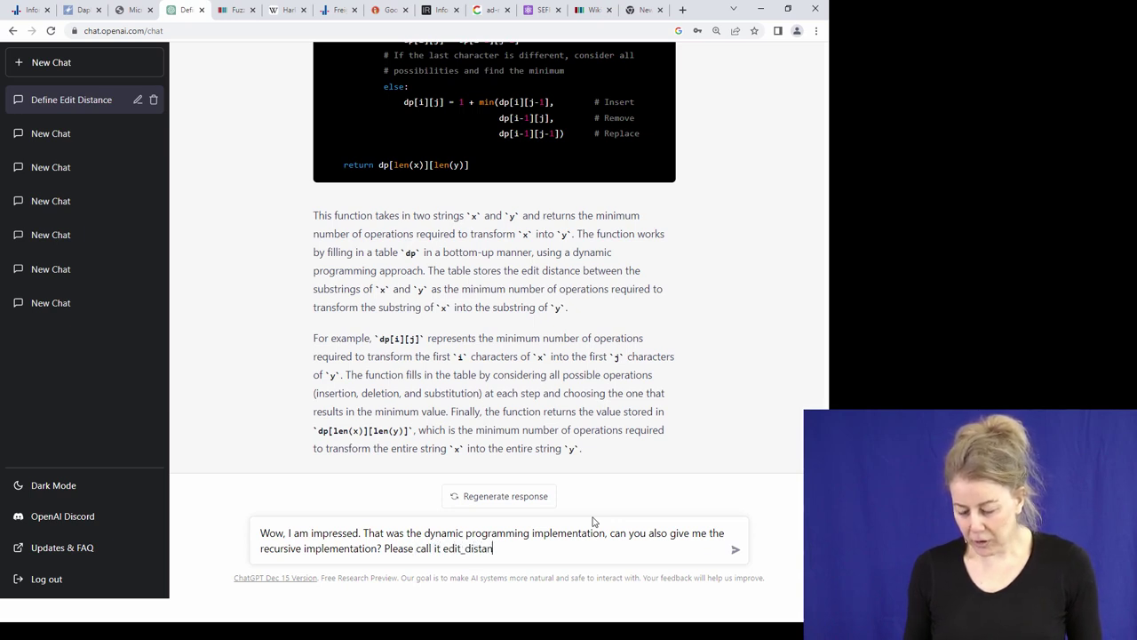
{"action": "type", "text": "ce_recursive"}
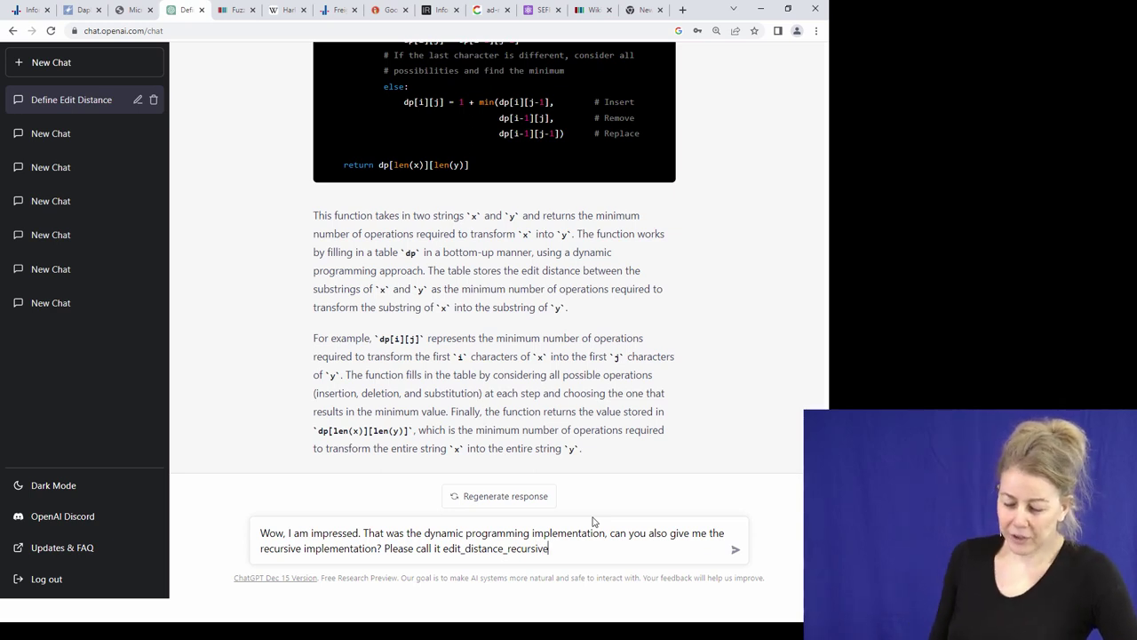
Send the follow-up so ChatGPT generates the recursive edit_distance_recursive function
{"action": "key", "text": "Return"}
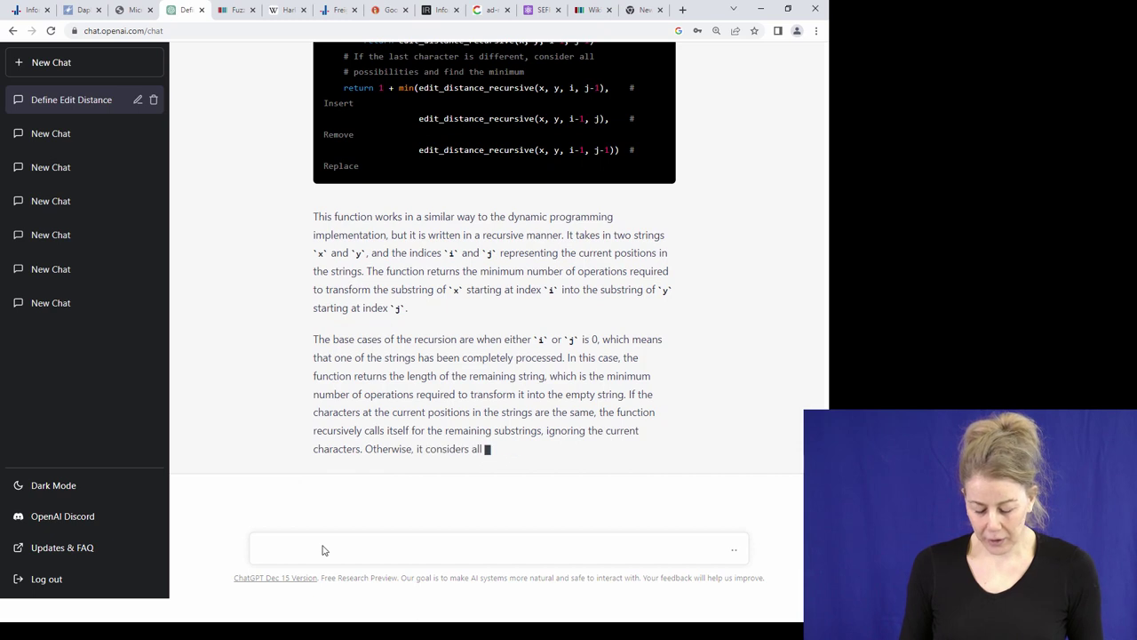
Type the question 'Which implementation should one take' into the message box
{"action": "type", "text": "Which impleme"}
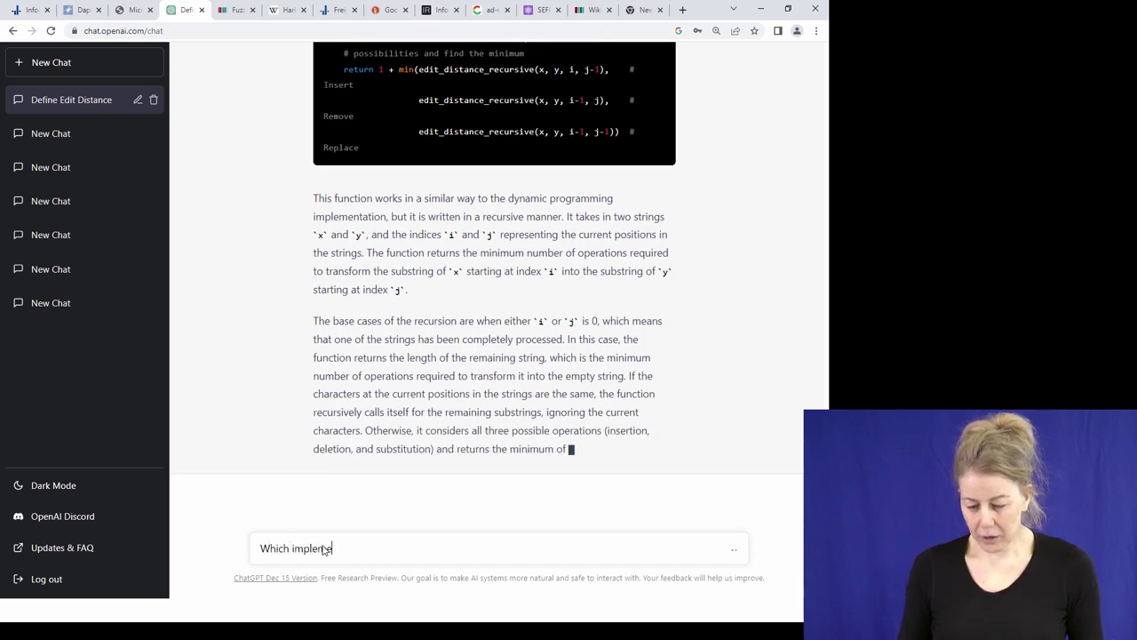
{"action": "type", "text": "ntation should one take, the dynamic programming one or the recursive one?"}
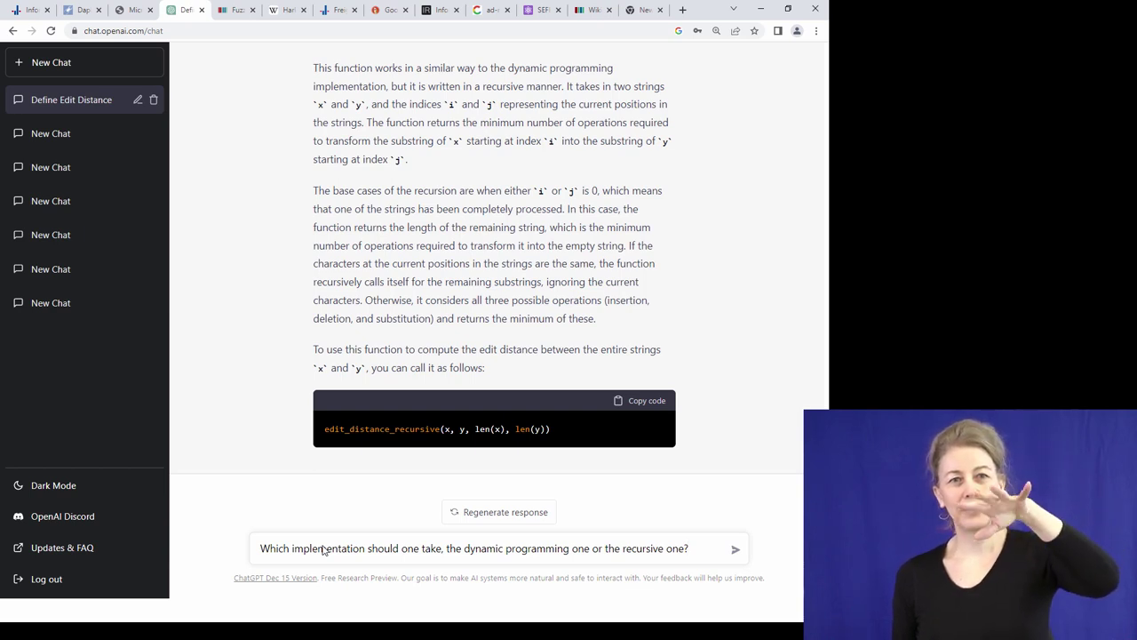
Send the question, highlight the recursive version's O(3^n) complexity, and switch to the lecture slide show
{"action": "key", "text": "Return"}
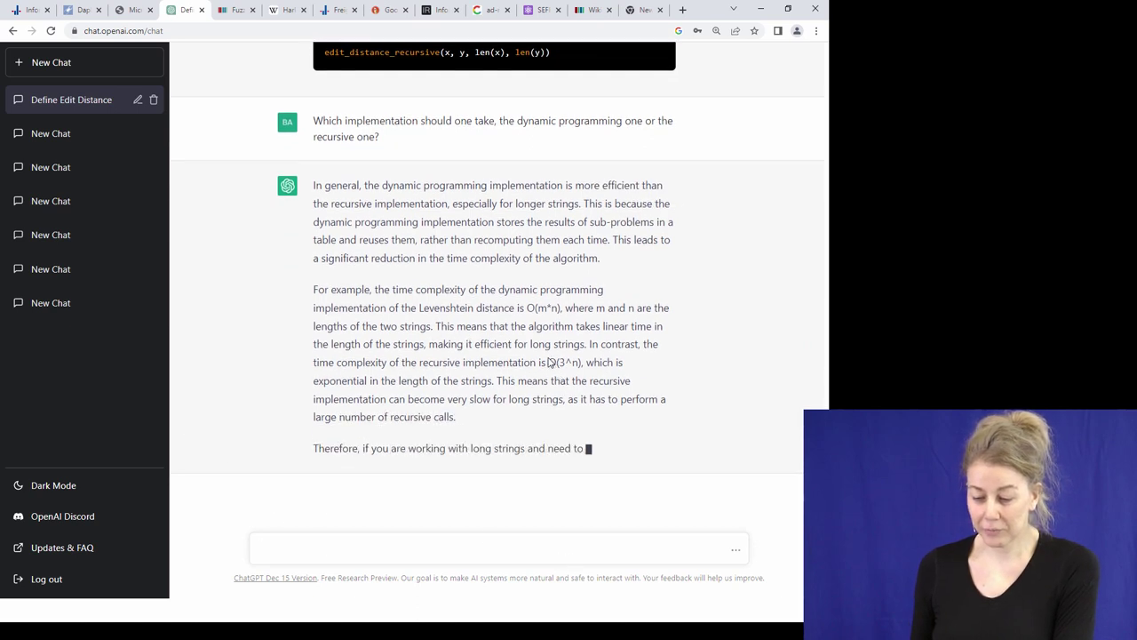
{"action": "left_click_drag", "start_coordinate": [548, 361], "coordinate": [584, 349]}
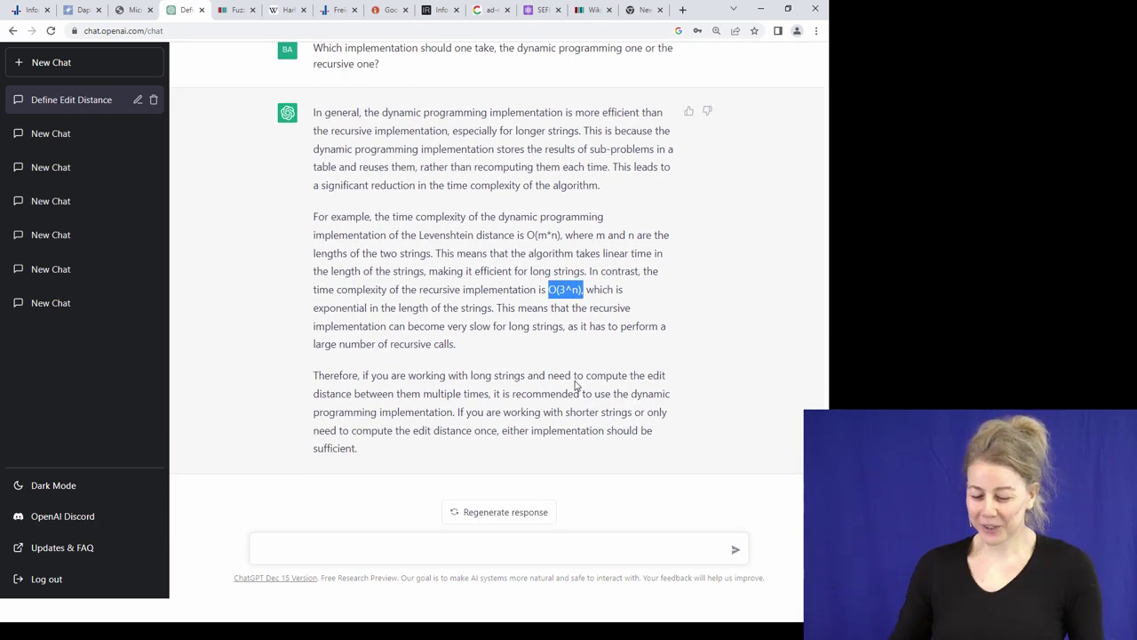
{"action": "key", "text": "alt+Tab"}
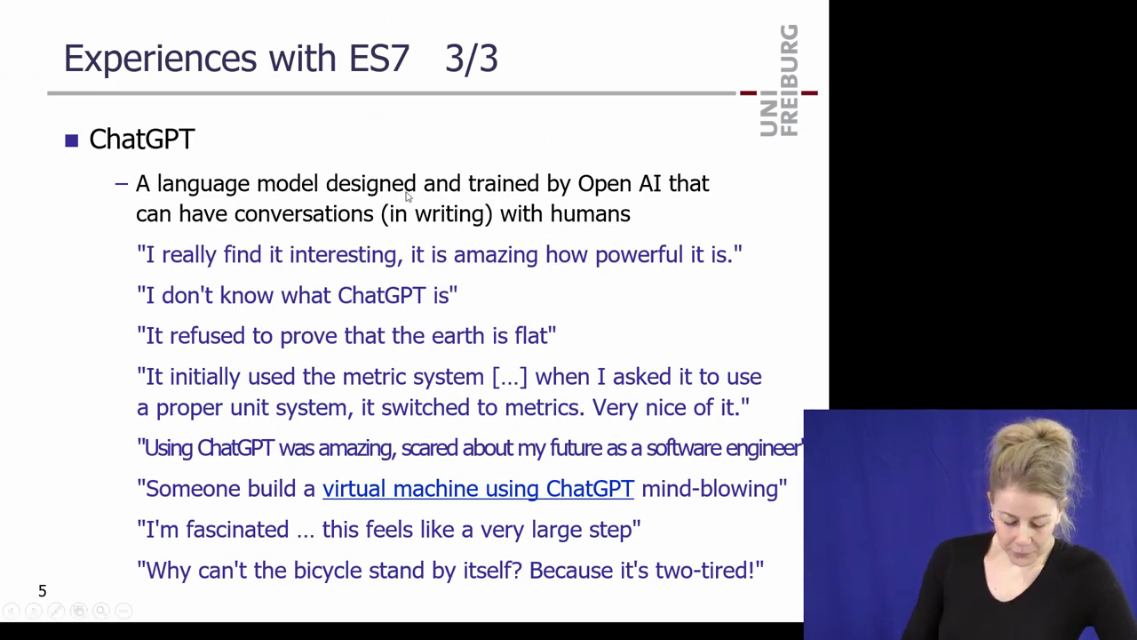
Switch from the slide show back to ChatGPT's O(m*n) versus O(3^n) comparison
{"action": "key", "text": "alt+Tab"}
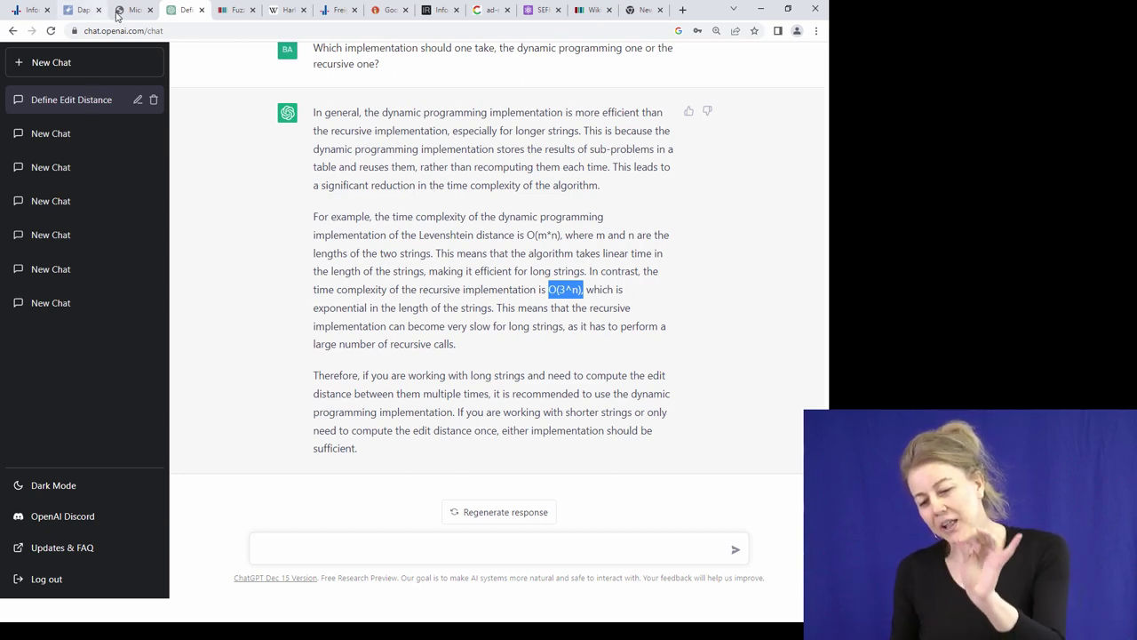
{"action": "mouse_move", "coordinate": [127, 11]}
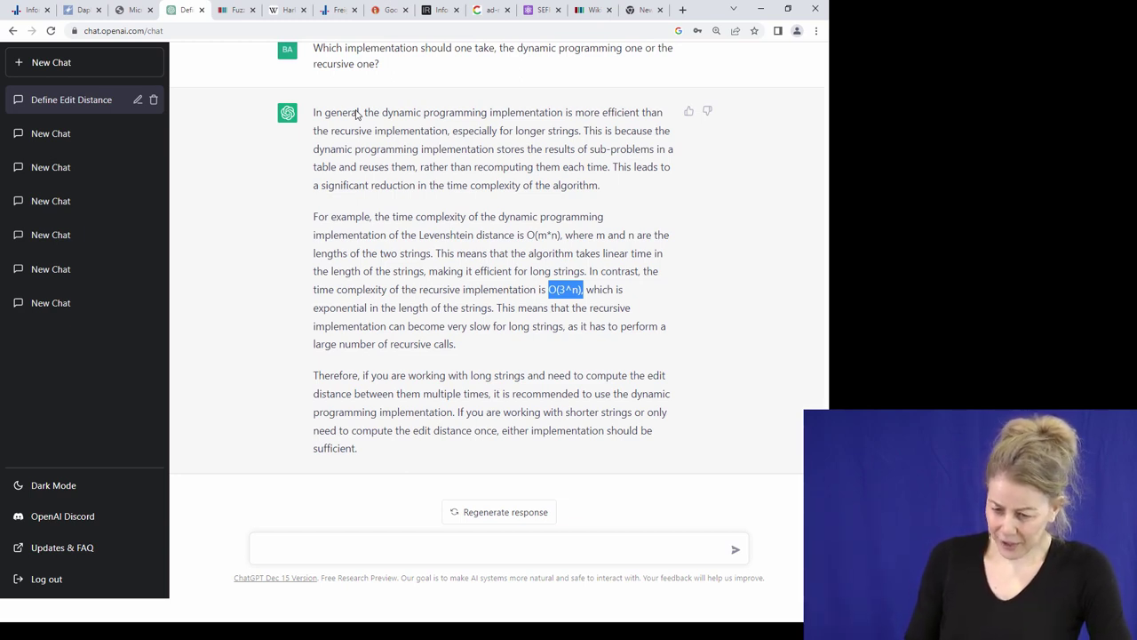
Return the slide show to 'Experiences with ES7', then bring up the lecture-08.pptx editor
{"action": "key", "text": "alt+Tab"}
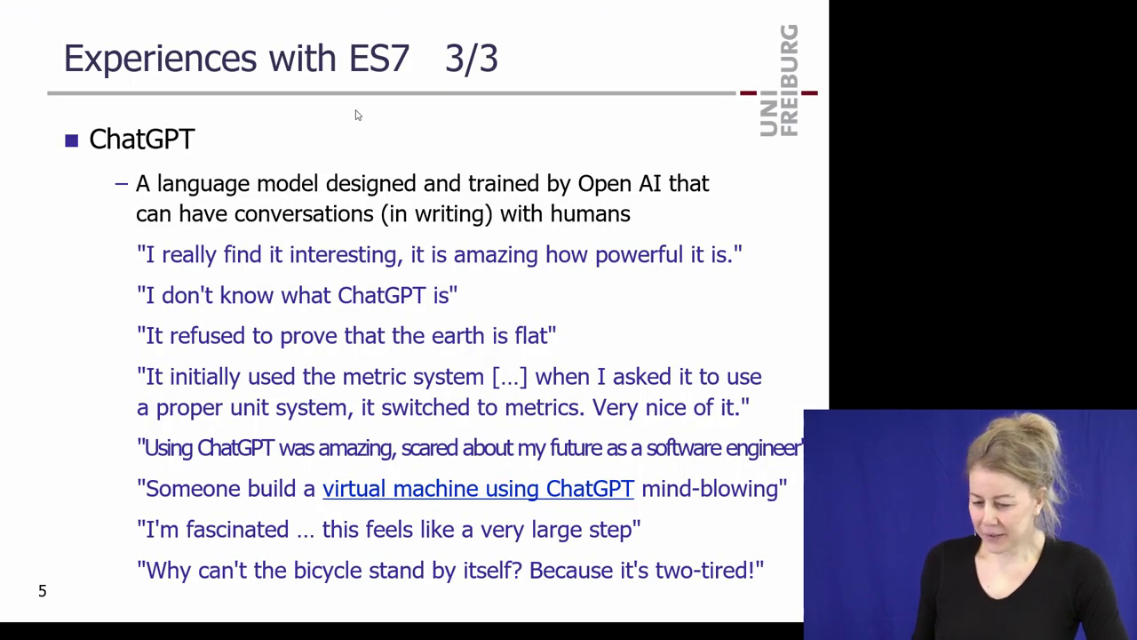
{"action": "key", "text": "Right"}
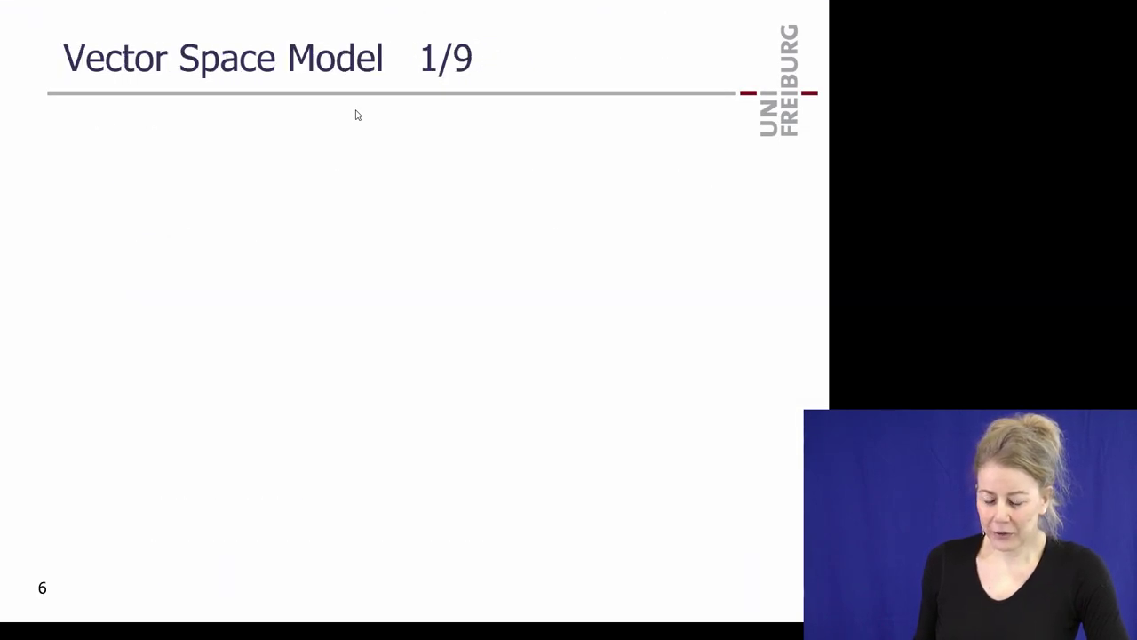
{"action": "key", "text": "Left"}
{"action": "key", "text": "alt+Tab"}
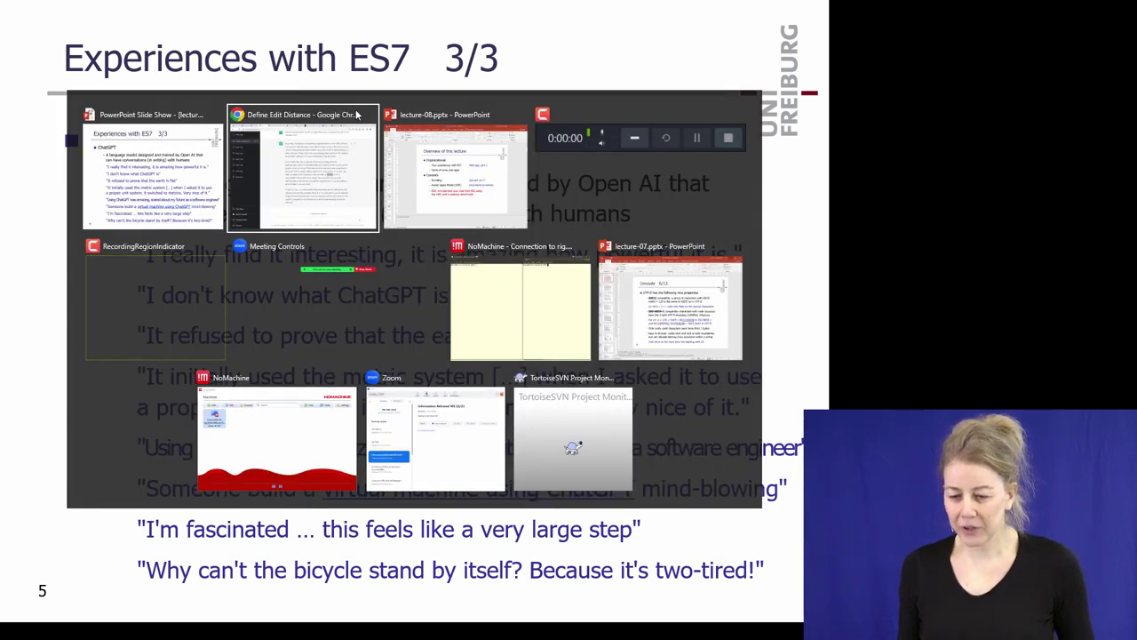
{"action": "key", "text": "alt+Tab"}
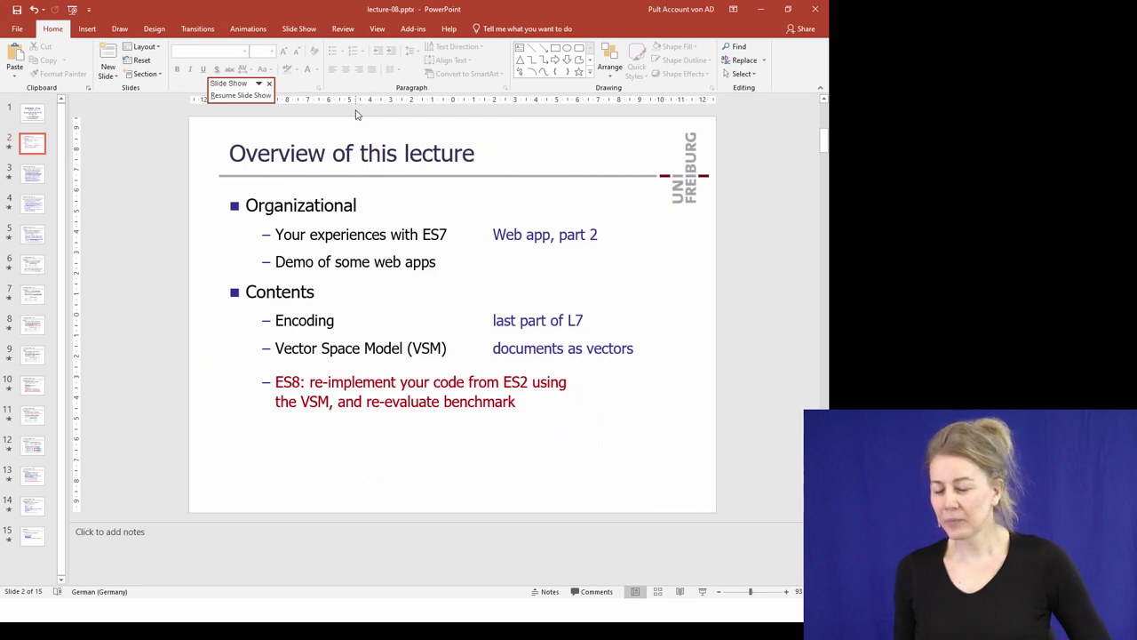